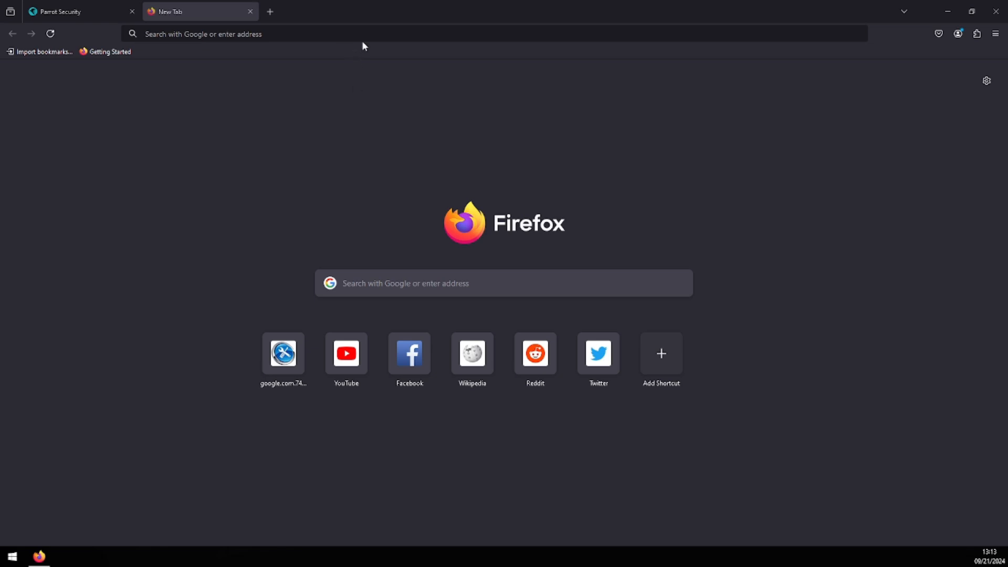
- Open virtualbox.org in the new browser tab
left_click(375, 38)
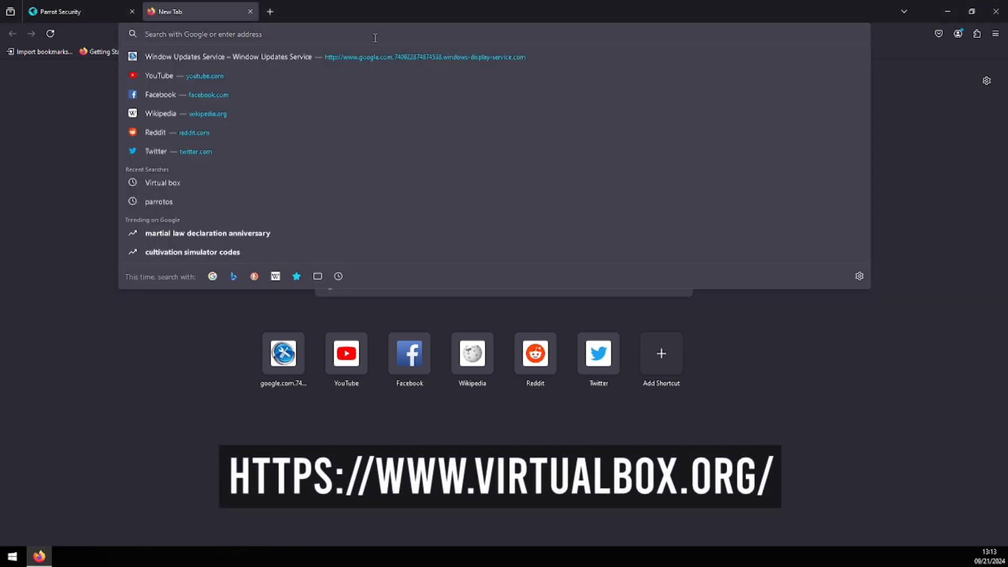
type("virtualbox.org/")
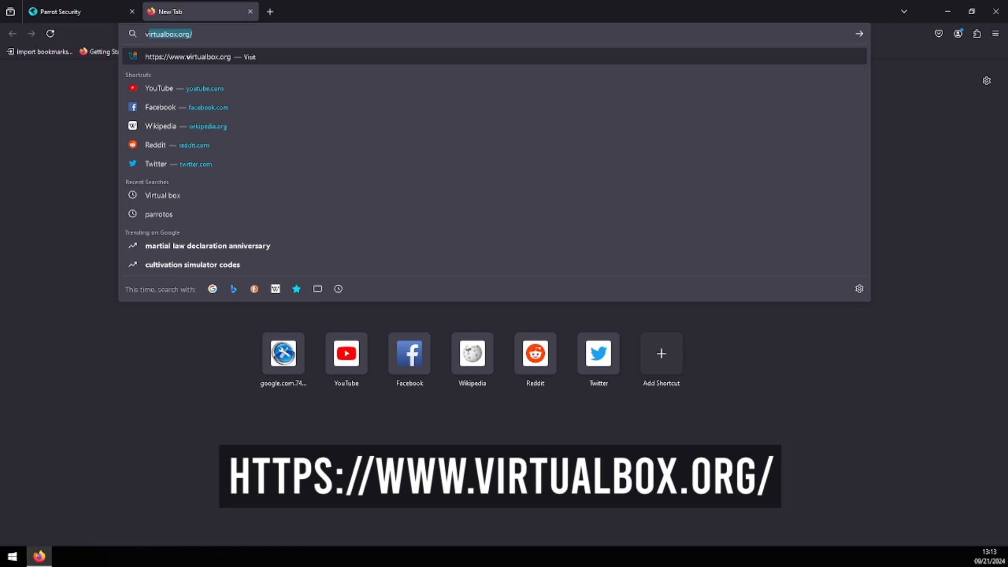
key("Down")
key("Up")
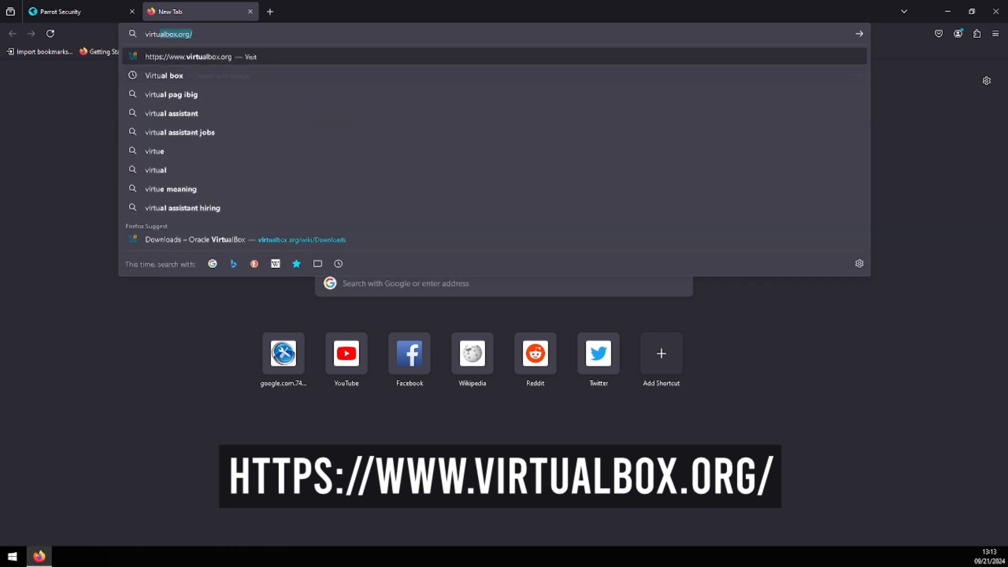
type("l")
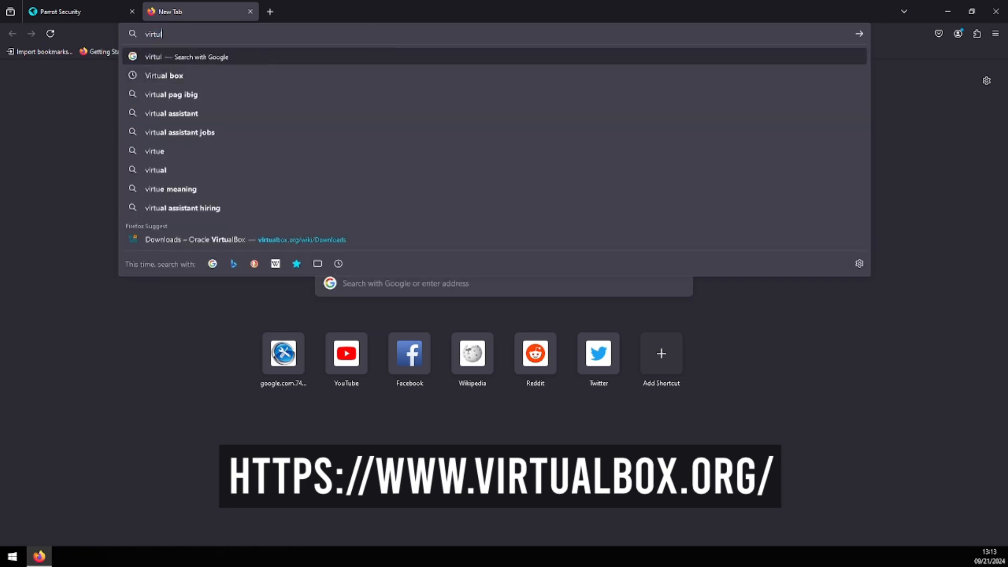
key("BackSpace")
type("albox.org")
key("Return")
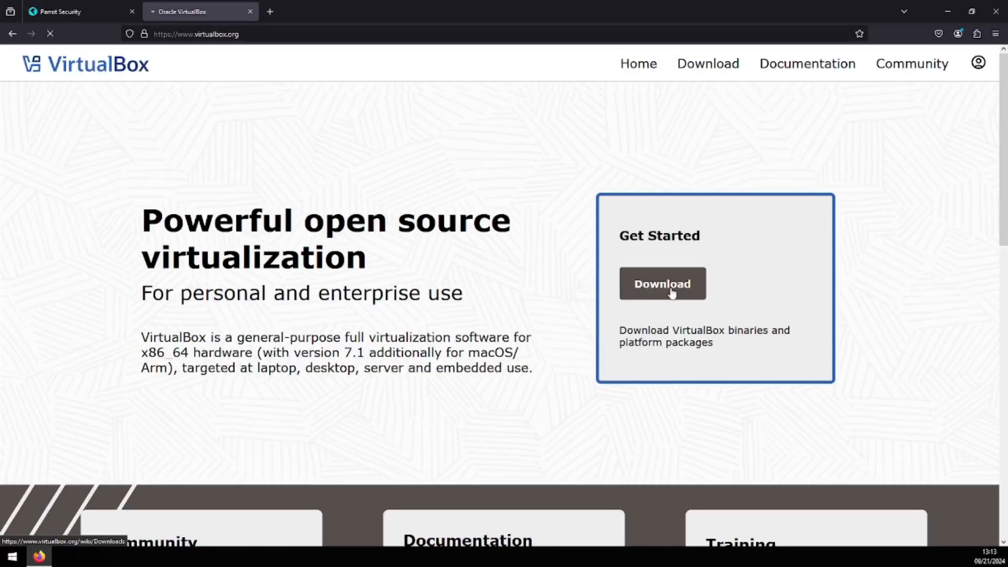
- Download the VirtualBox 7.1.0 platform package for Windows hosts
left_click(440, 306)
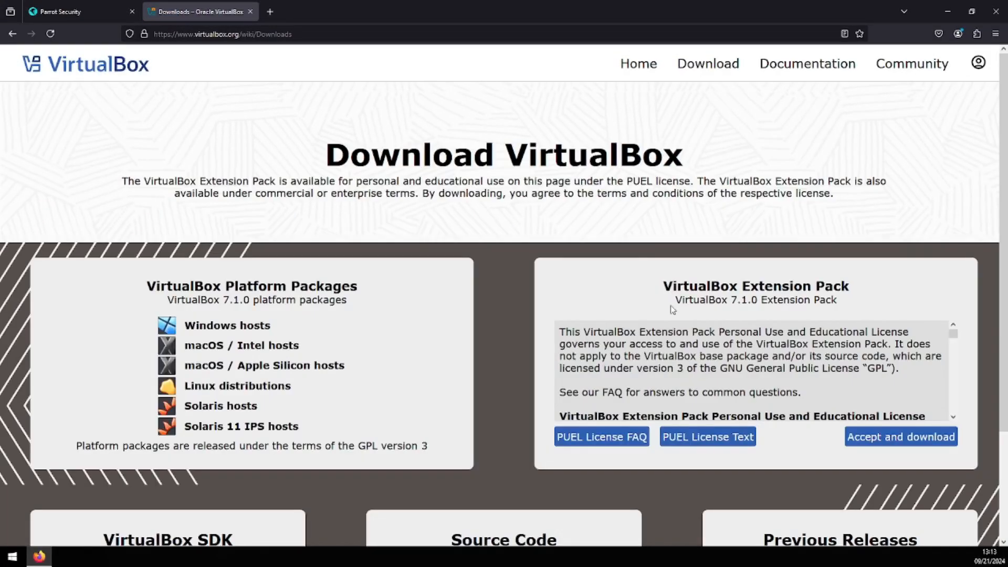
scroll(474, 205, "down", 2)
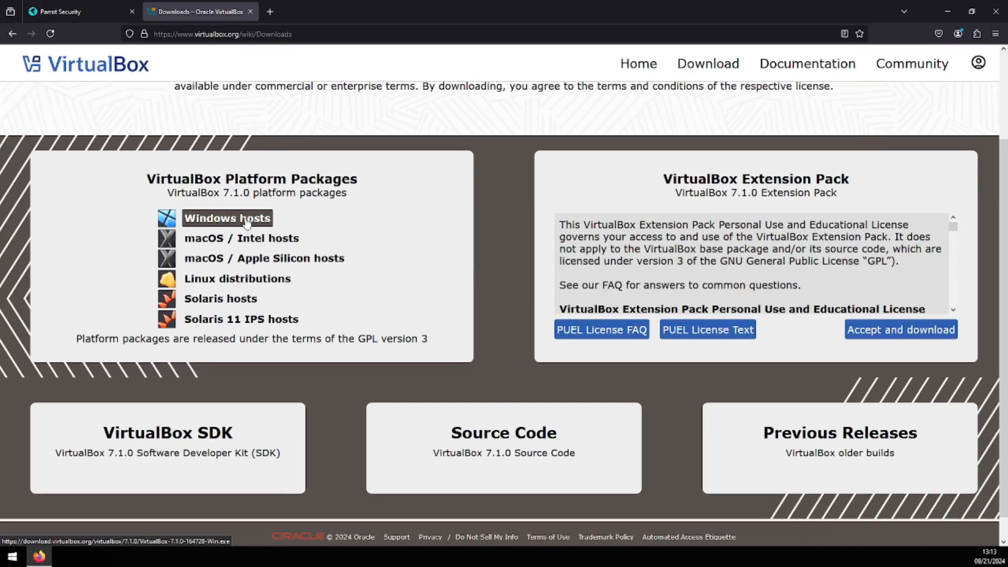
left_click(246, 221)
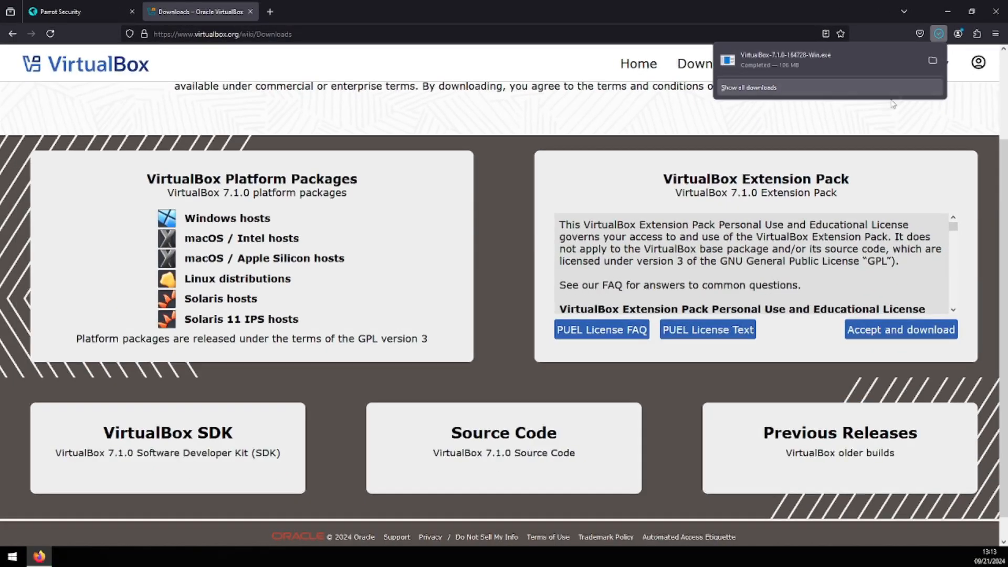
- Run the downloaded installer and install VirtualBox 7.1.0 with default features, starting it after installation
left_click(835, 59)
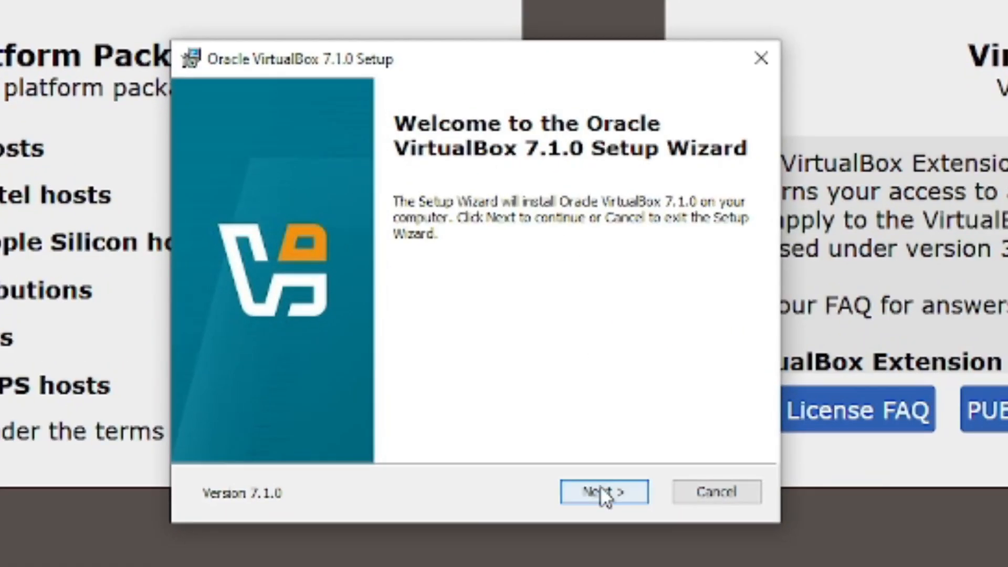
left_click(604, 496)
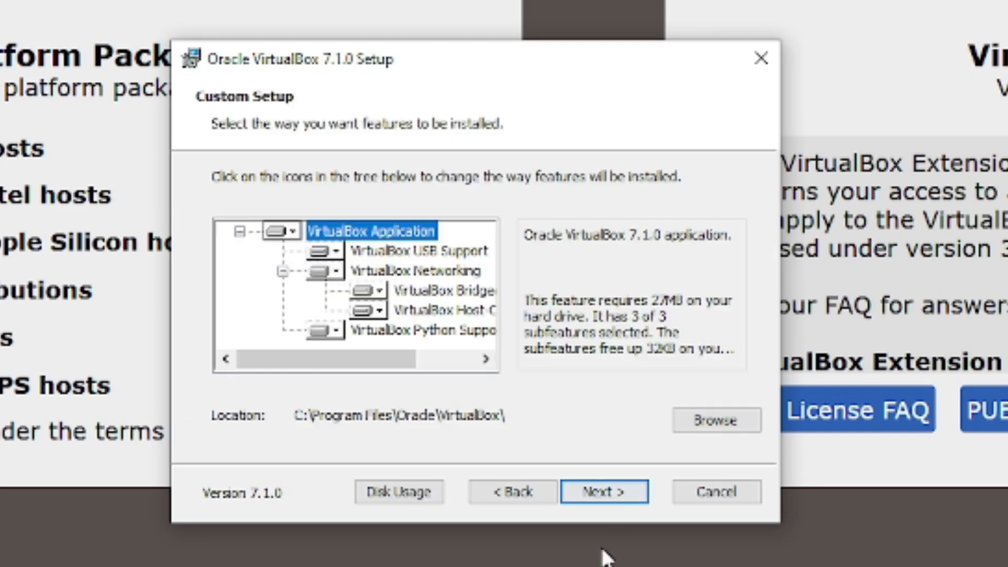
left_click(609, 496)
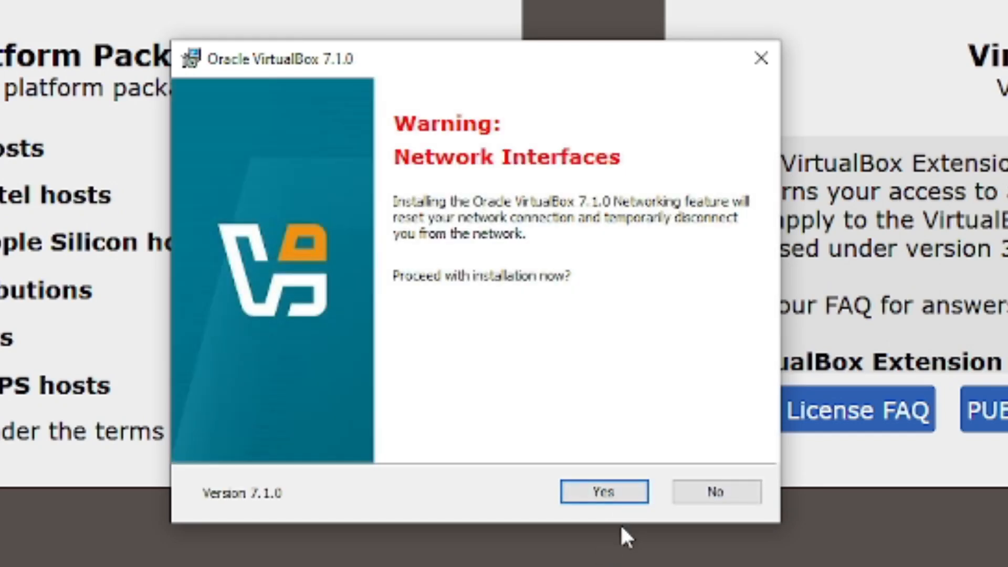
left_click(604, 499)
left_click(618, 499)
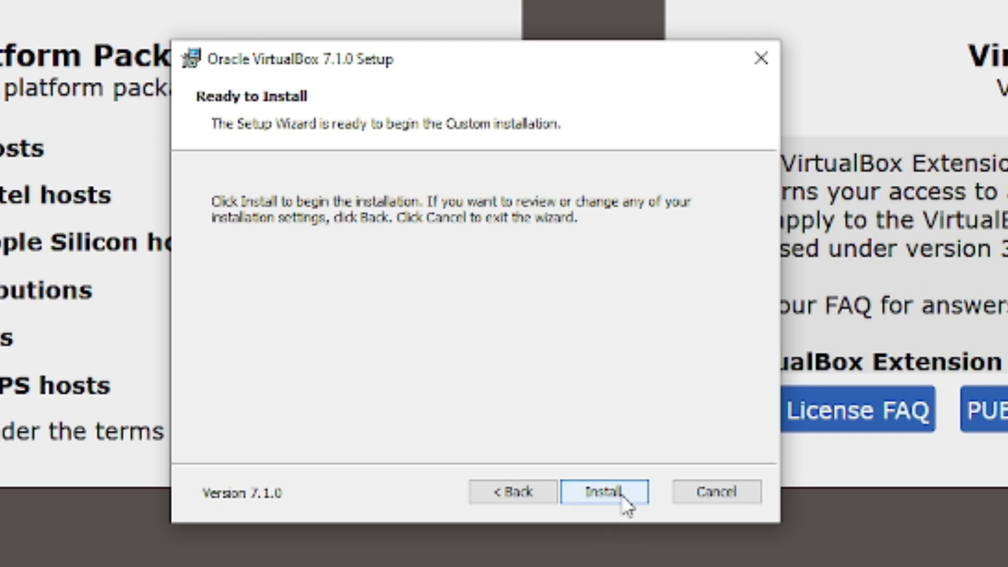
left_click(603, 493)
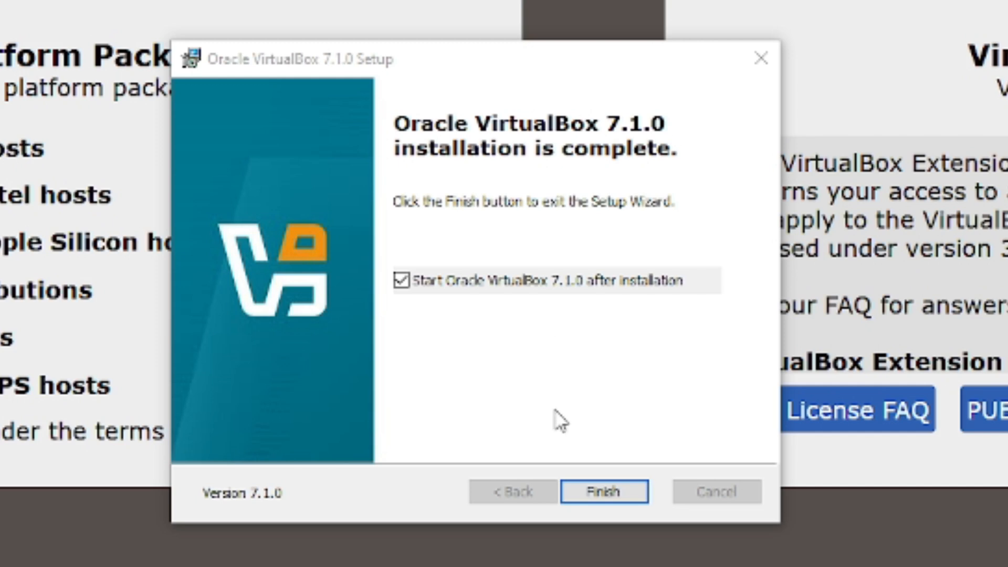
left_click(620, 496)
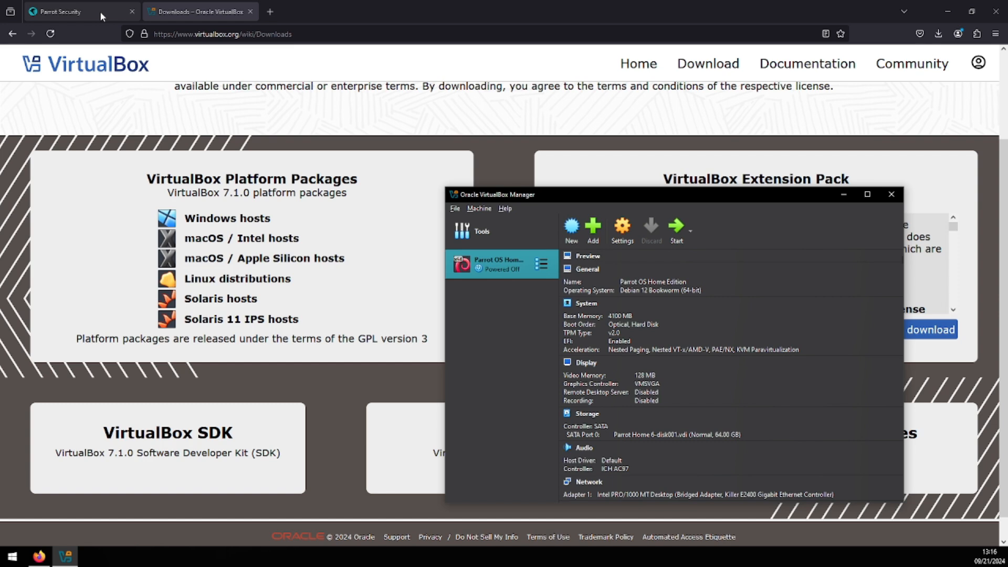
- Close the old Parrot Security tab and open parrotsec.org in a new tab
left_click(132, 12)
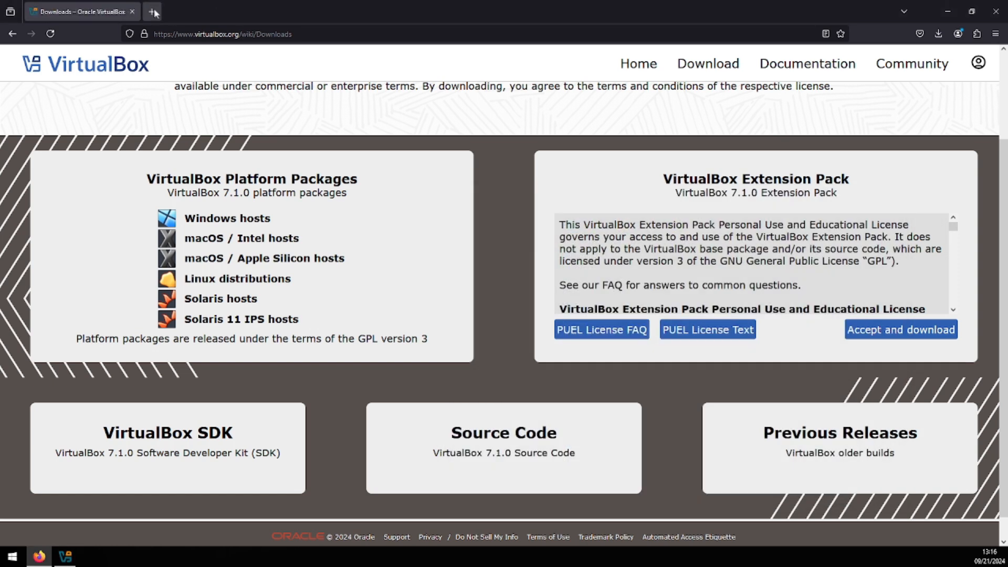
left_click(154, 12)
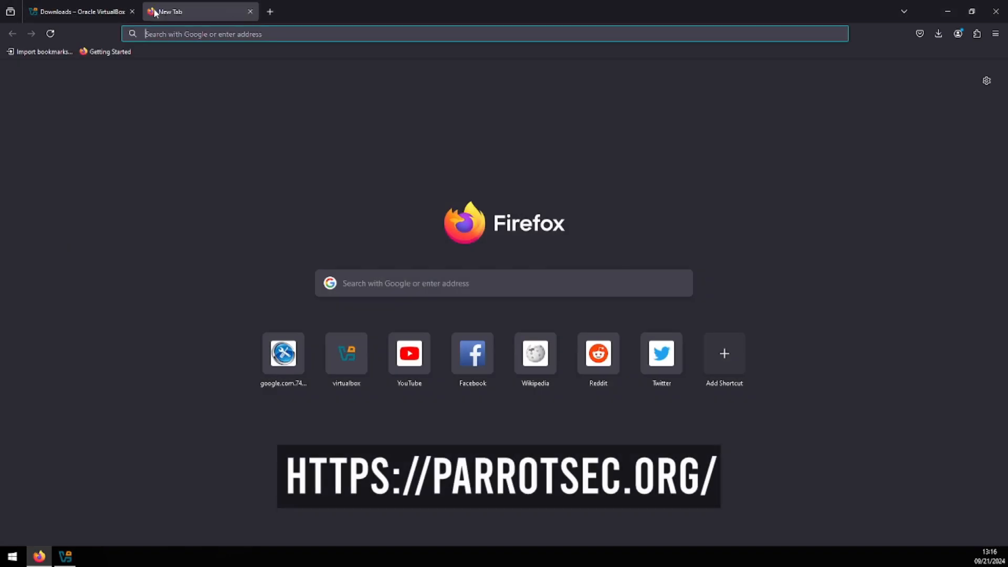
type("par")
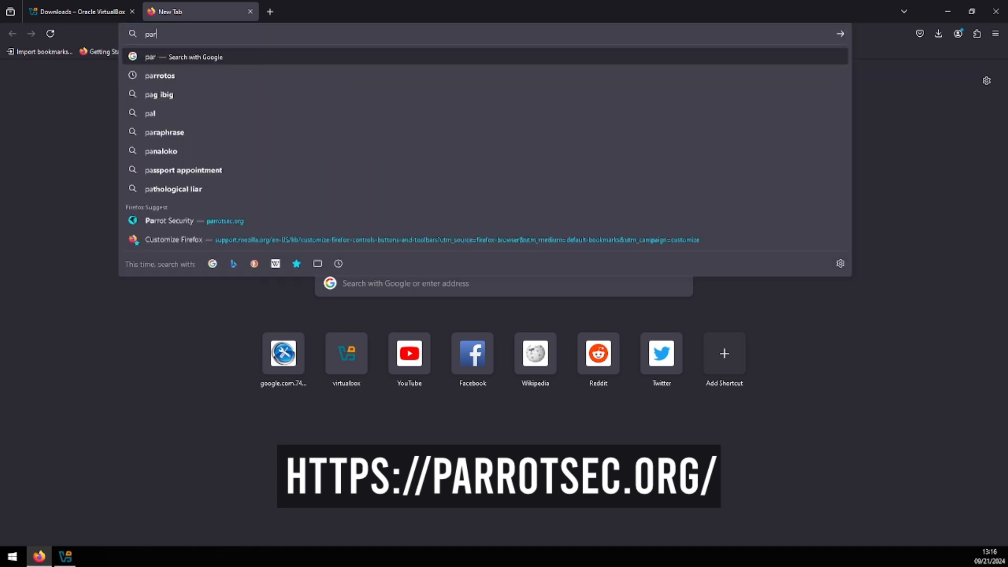
type("rotsec.org")
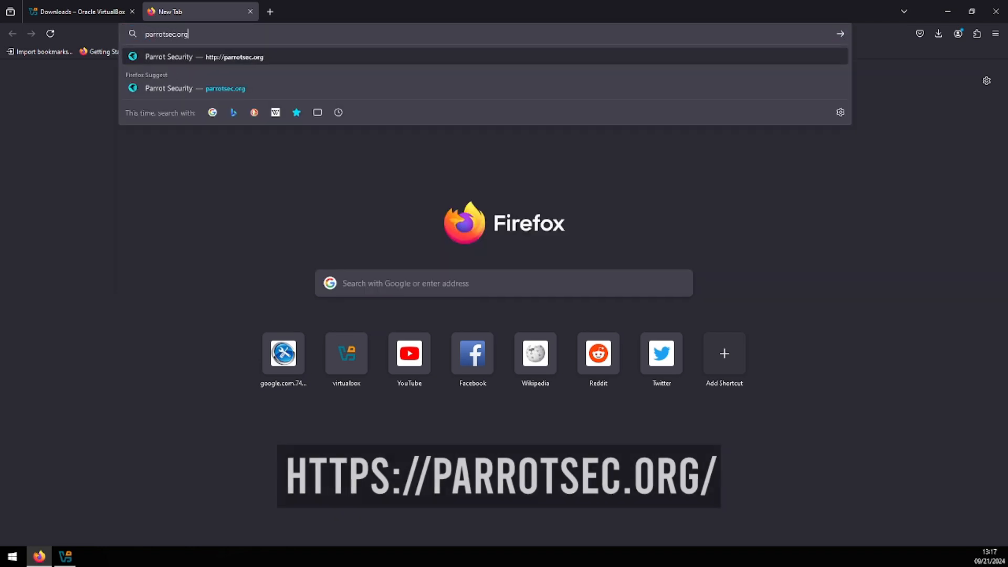
key("Return")
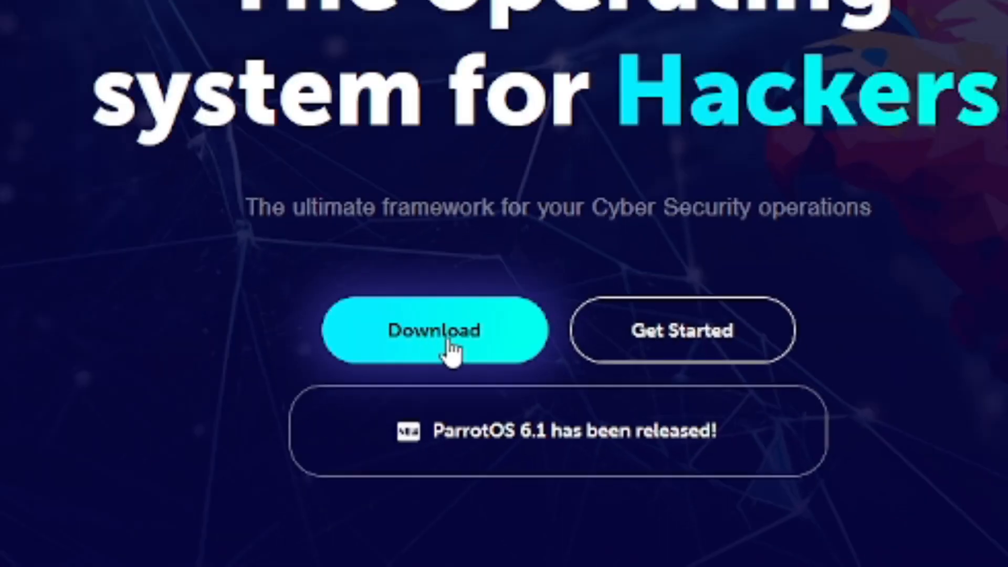
- Download the ParrotOS Home Edition AMD64 image in its VirtualBox format
left_click(417, 351)
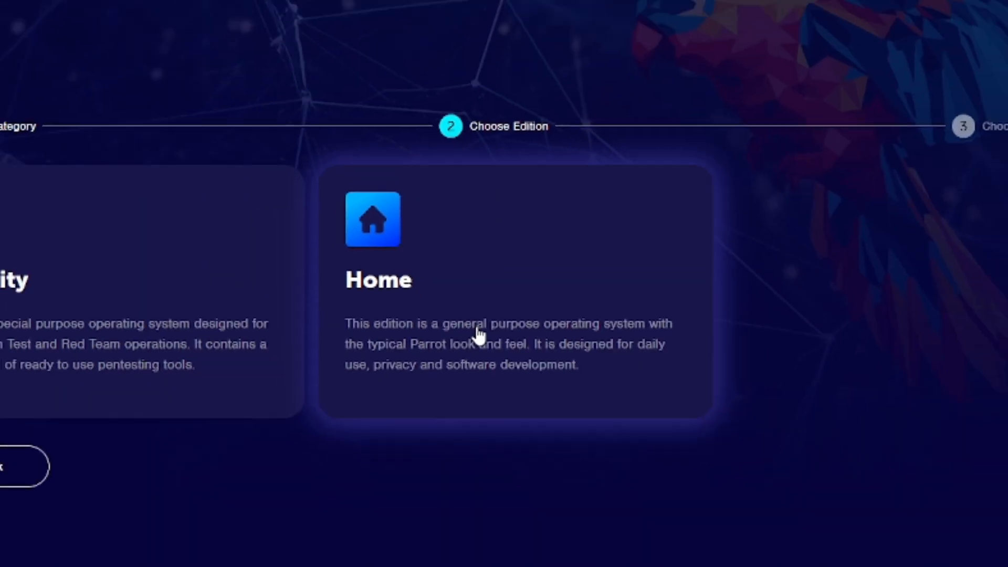
left_click(483, 339)
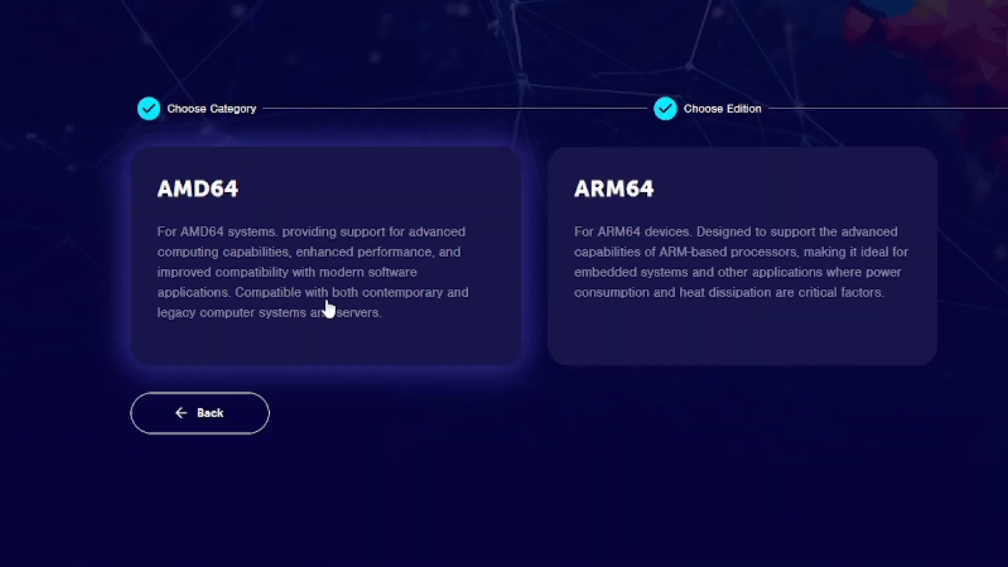
left_click(328, 309)
scroll(831, 479, "down", 1)
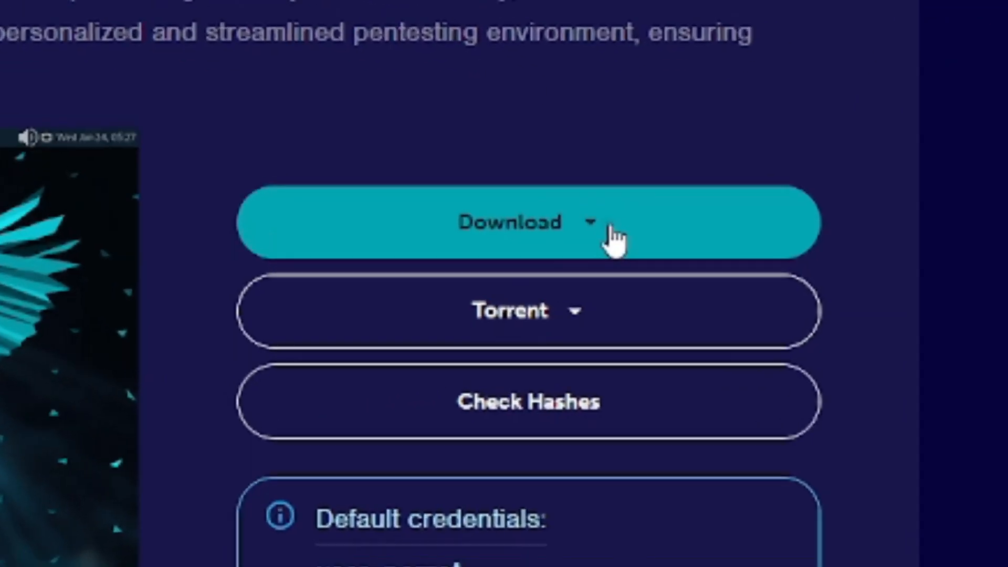
left_click(756, 289)
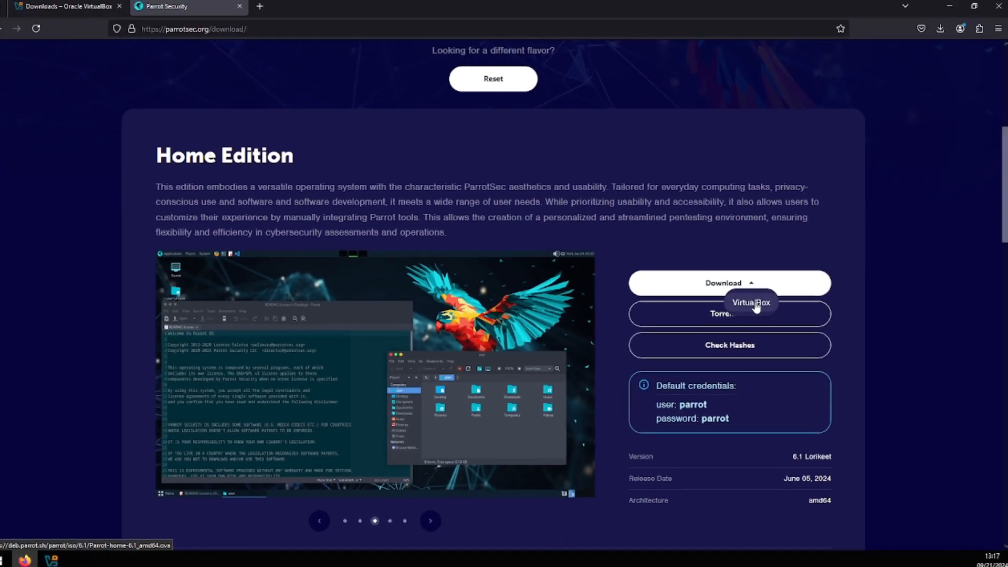
left_click(577, 284)
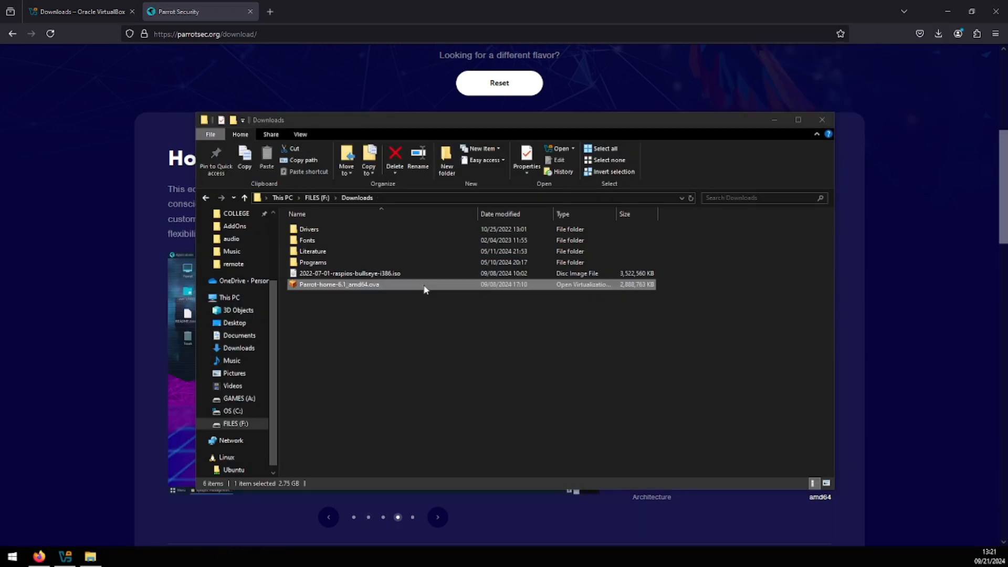
- Import the Parrot-home-6.1_amd64.ova appliance into VirtualBox and agree to its software license
left_click(425, 288)
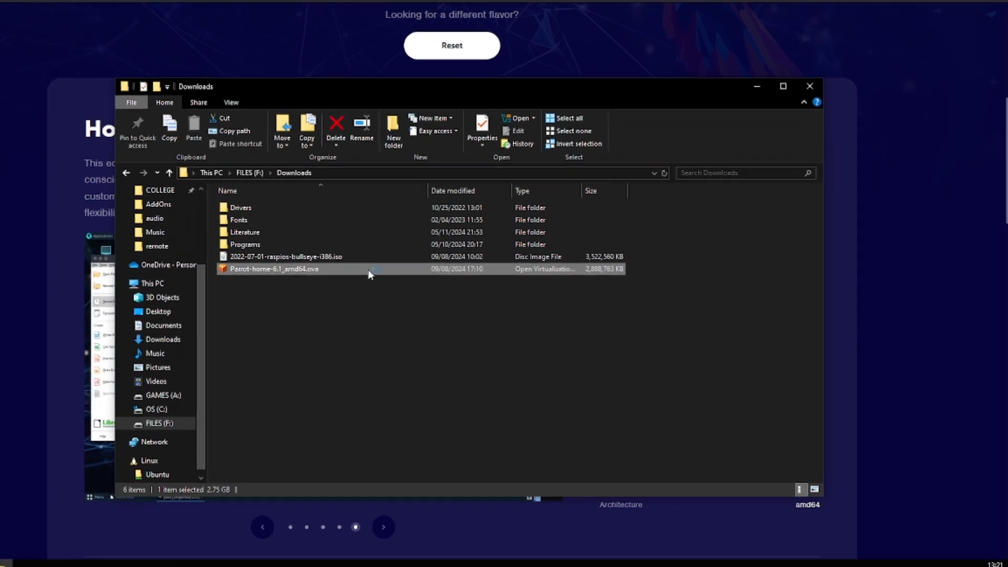
double_click(420, 286)
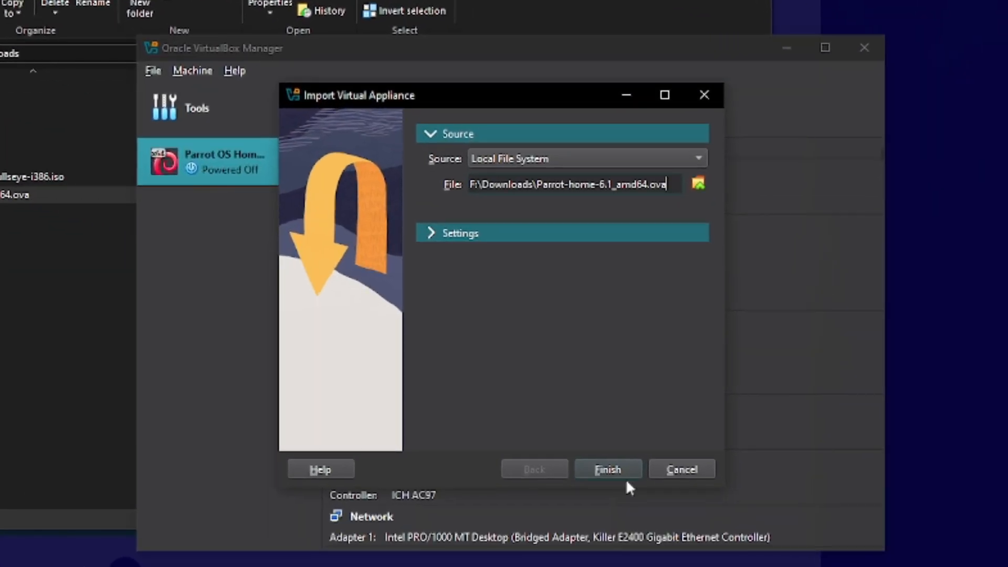
left_click(604, 471)
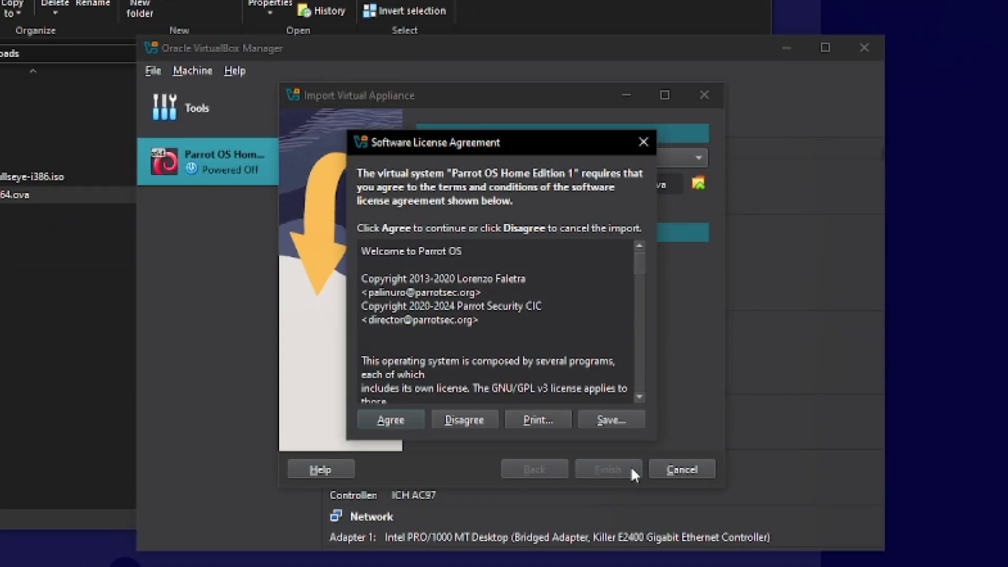
left_click(417, 419)
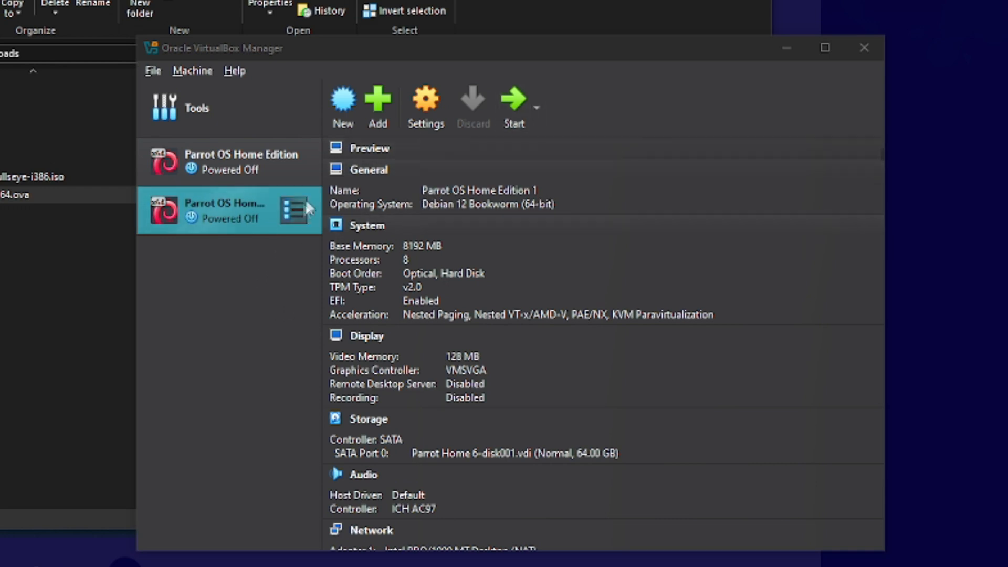
- Start the imported Parrot OS Home Edition 1 virtual machine and reposition its window
left_click(238, 207)
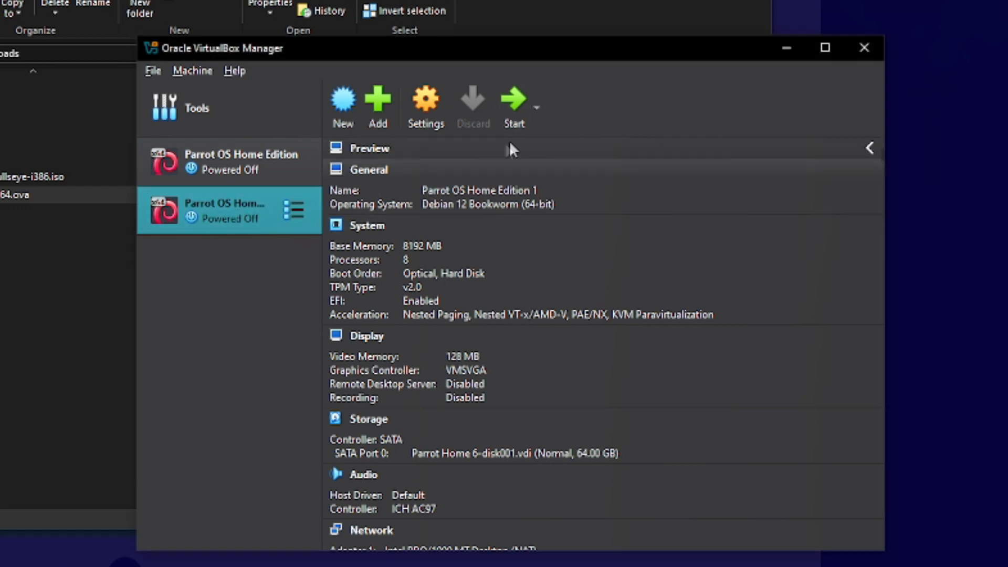
left_click(519, 113)
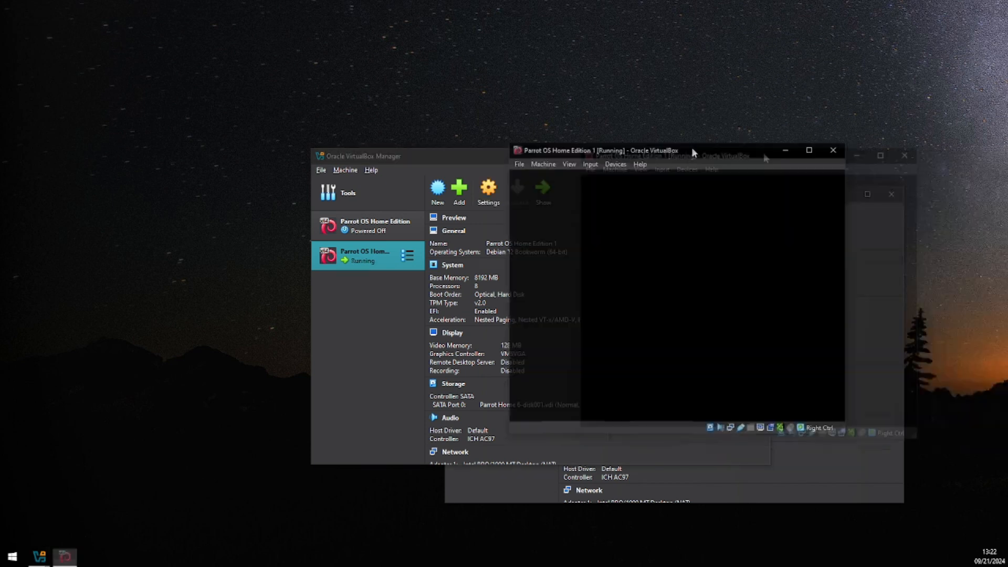
left_click_drag(691, 152, 551, 146)
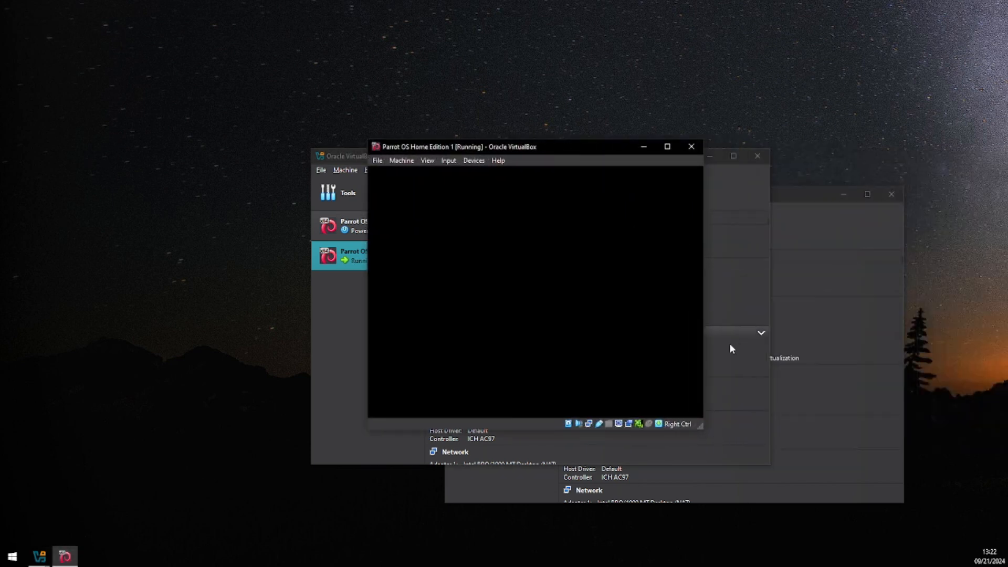
left_click_drag(662, 117, 596, 82)
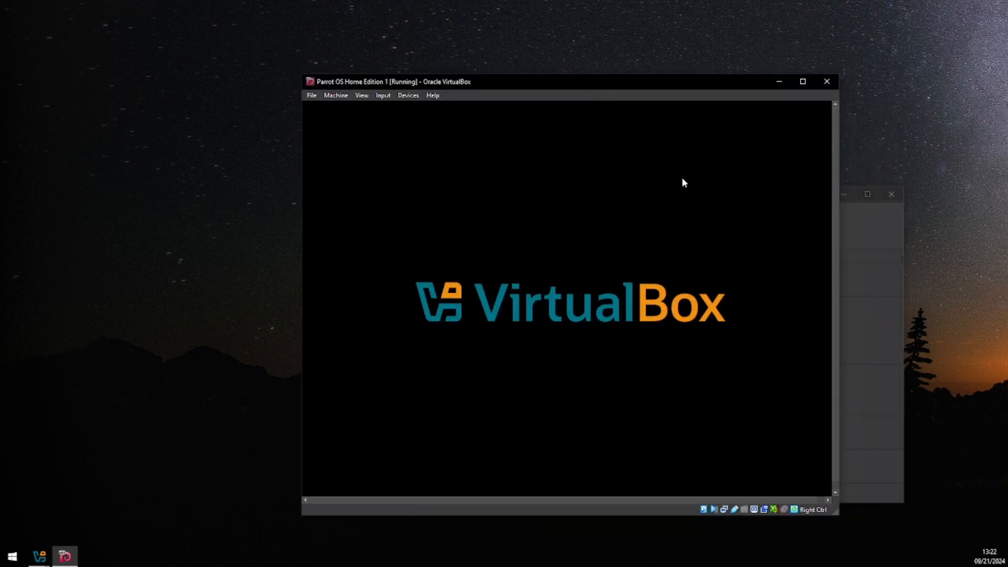